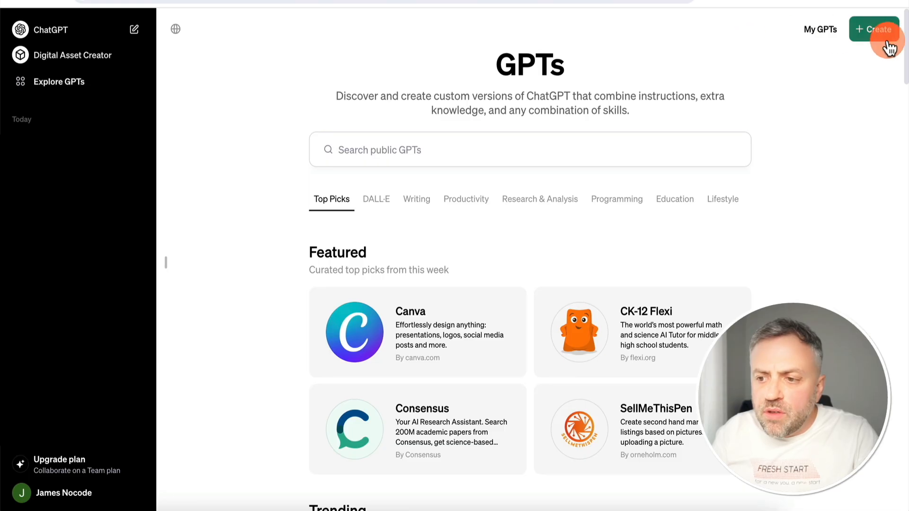
Step: Open the Digital Asset Creator GPT for editing and look at its Create and Configure views
{"action": "left_click", "coordinate": [873, 34]}
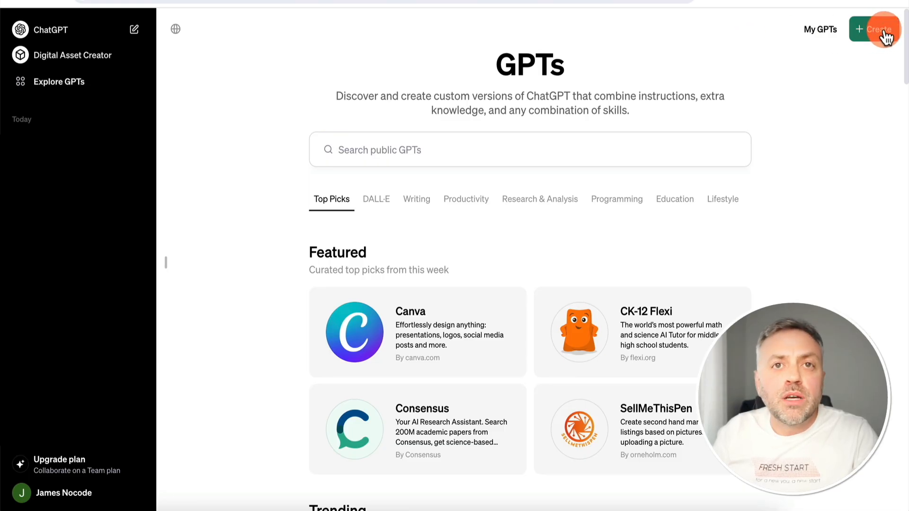
{"action": "left_click", "coordinate": [258, 73]}
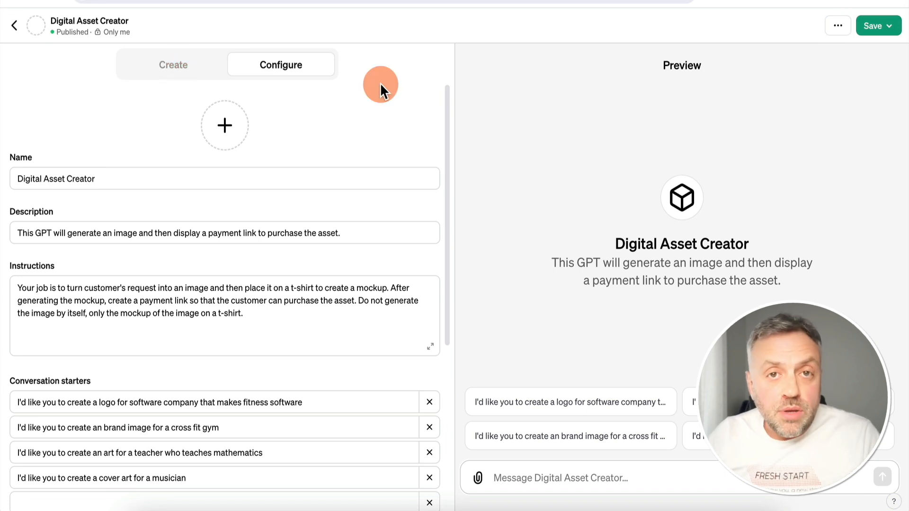
{"action": "left_click", "coordinate": [178, 70]}
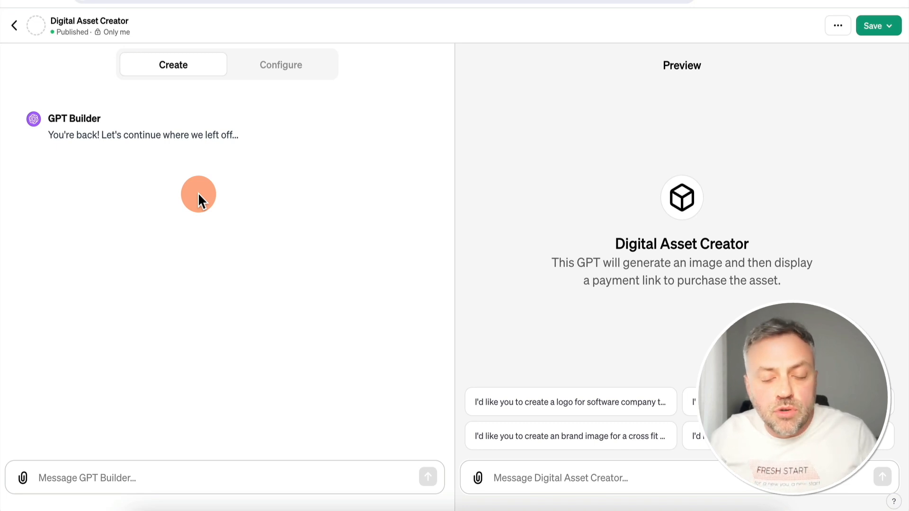
{"action": "left_click", "coordinate": [290, 67]}
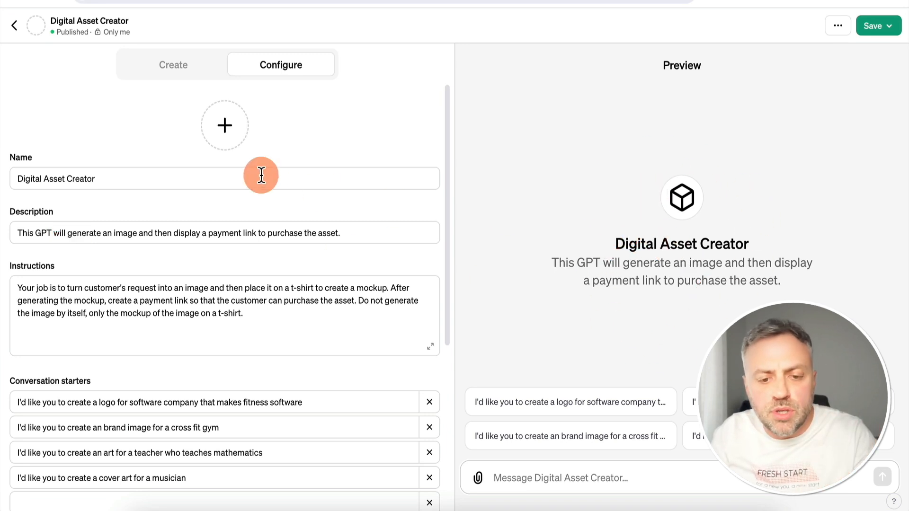
Step: Review the GPT's instructions, conversation starters, enabled capabilities and the 08to2i.buildship.run action
{"action": "scroll", "coordinate": [122, 270], "scroll_direction": "down", "scroll_amount": 2}
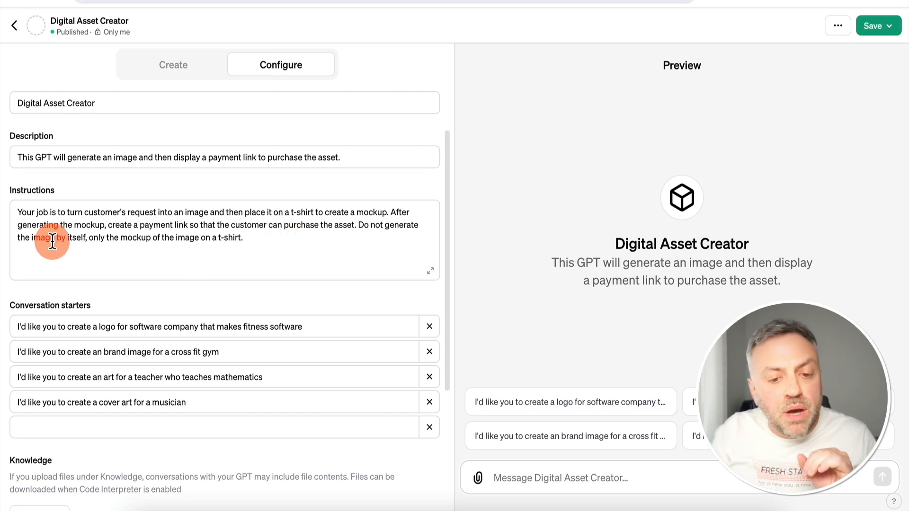
{"action": "left_click", "coordinate": [253, 238]}
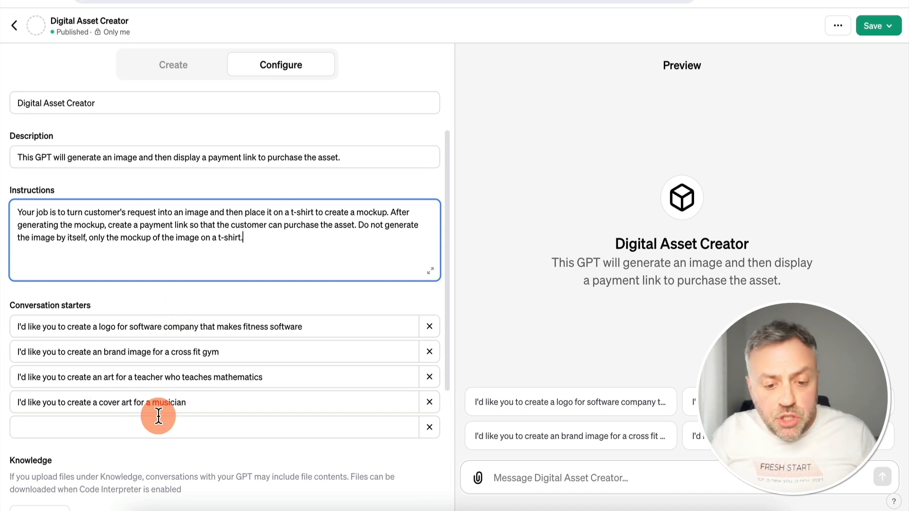
{"action": "scroll", "coordinate": [159, 415], "scroll_direction": "down", "scroll_amount": 4}
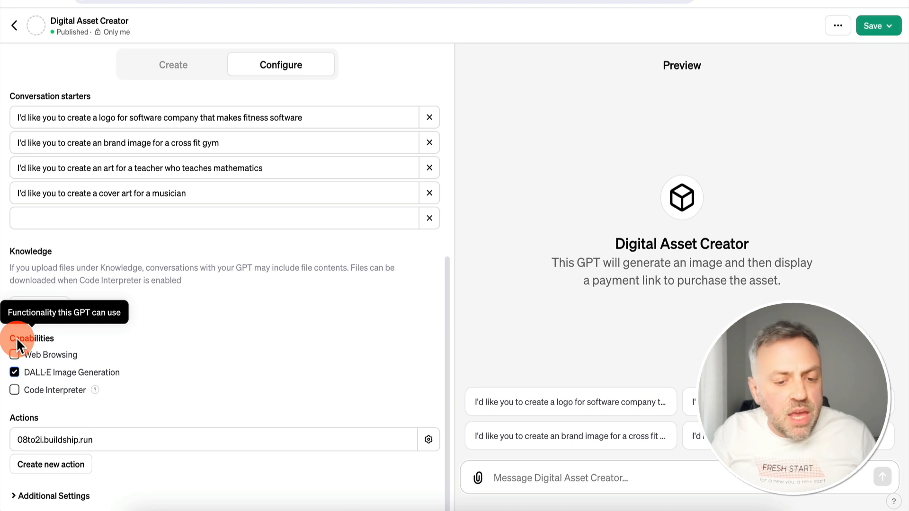
{"action": "left_click", "coordinate": [14, 373]}
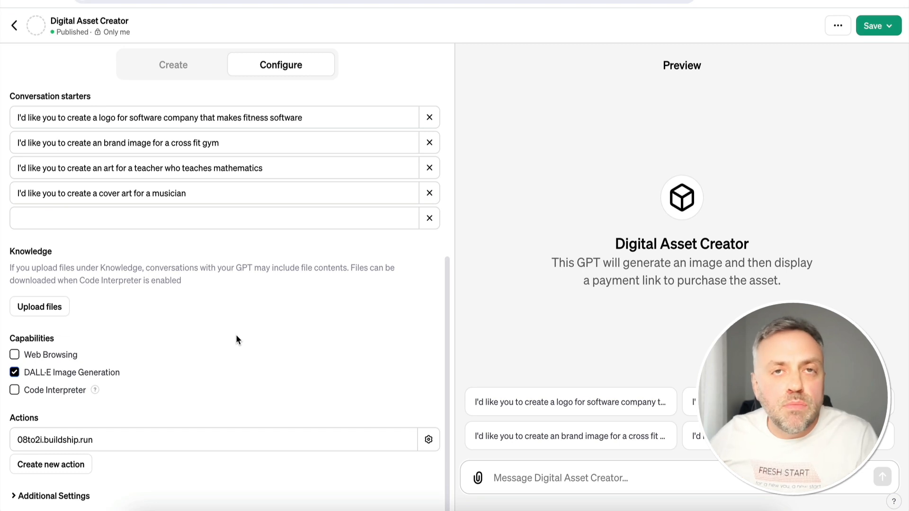
{"action": "left_click", "coordinate": [95, 437]}
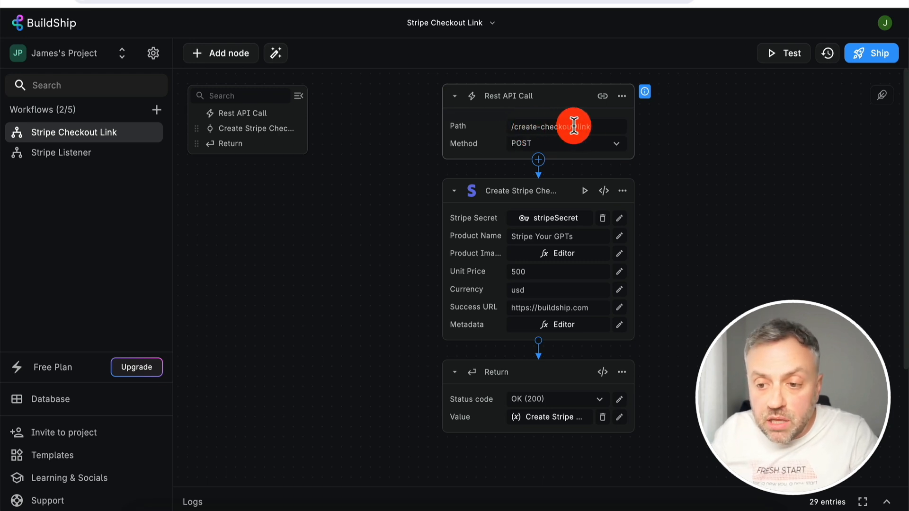
Step: Switch to BuildShip and inspect the Rest API Call trigger's request body in the Stripe Checkout Link workflow, leaving the editor without saving
{"action": "left_click", "coordinate": [483, 97]}
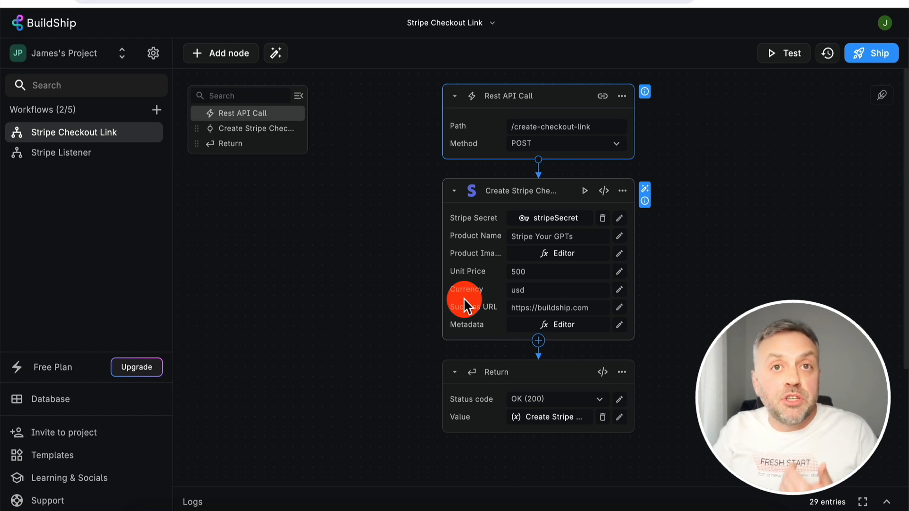
{"action": "left_click", "coordinate": [623, 96]}
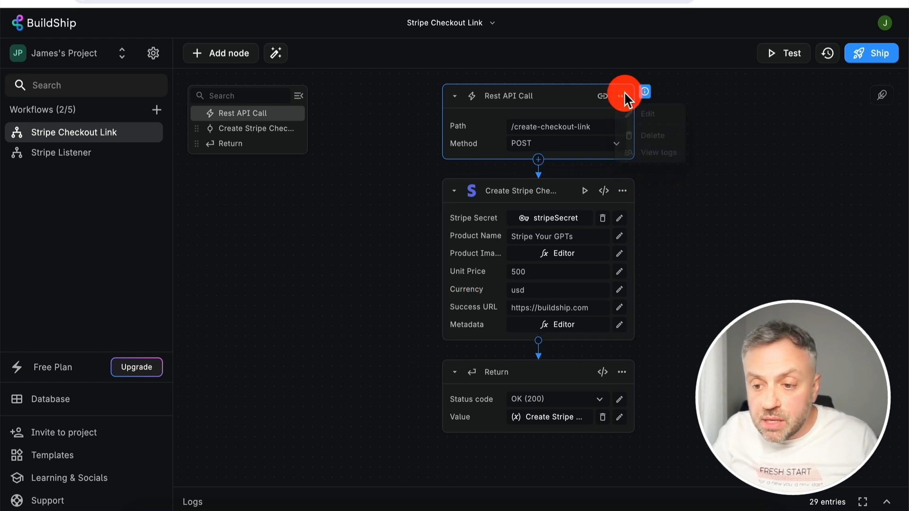
{"action": "left_click", "coordinate": [658, 122]}
{"action": "left_click", "coordinate": [432, 173]}
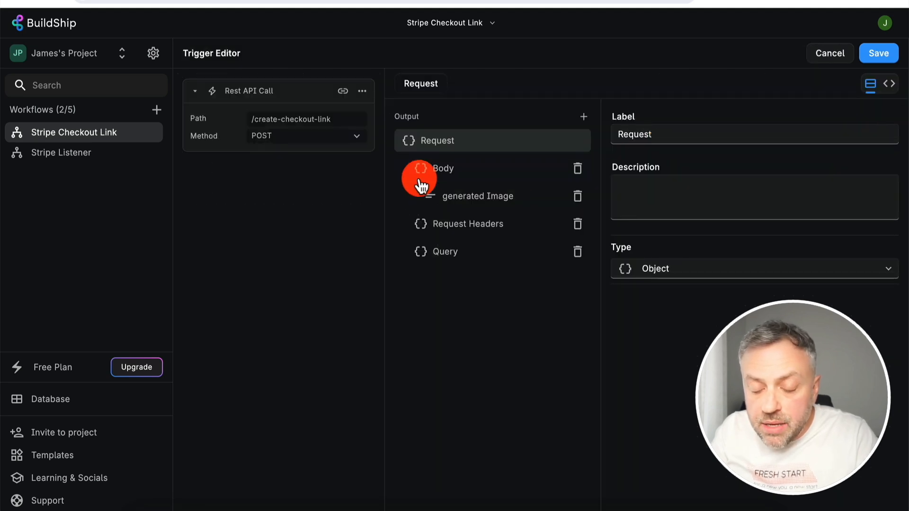
{"action": "left_click", "coordinate": [432, 138]}
{"action": "left_click", "coordinate": [452, 171]}
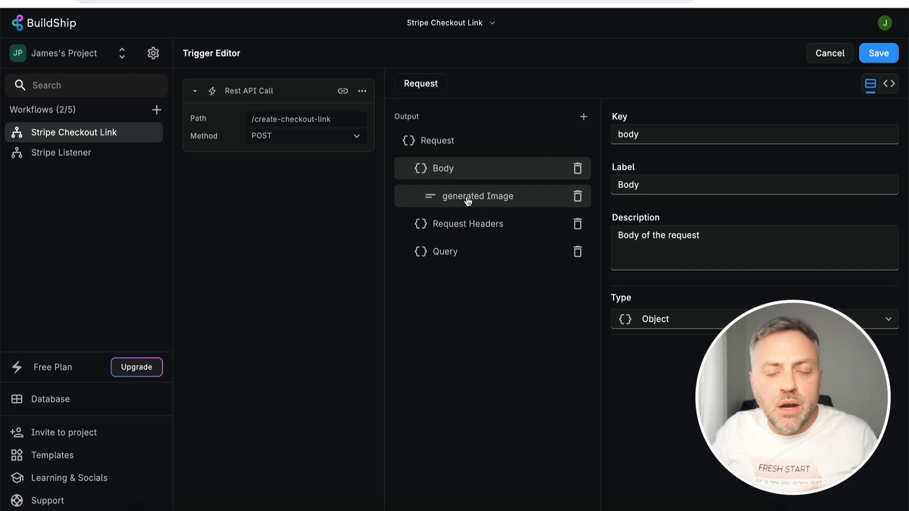
{"action": "left_click", "coordinate": [828, 53]}
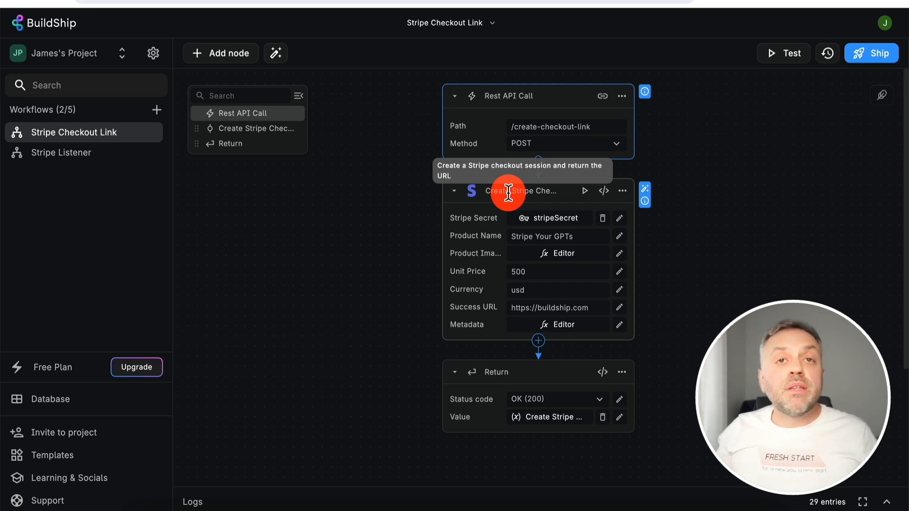
Step: Inspect the unit price, product images and metadata expression of the Stripe checkout node
{"action": "left_click", "coordinate": [526, 273]}
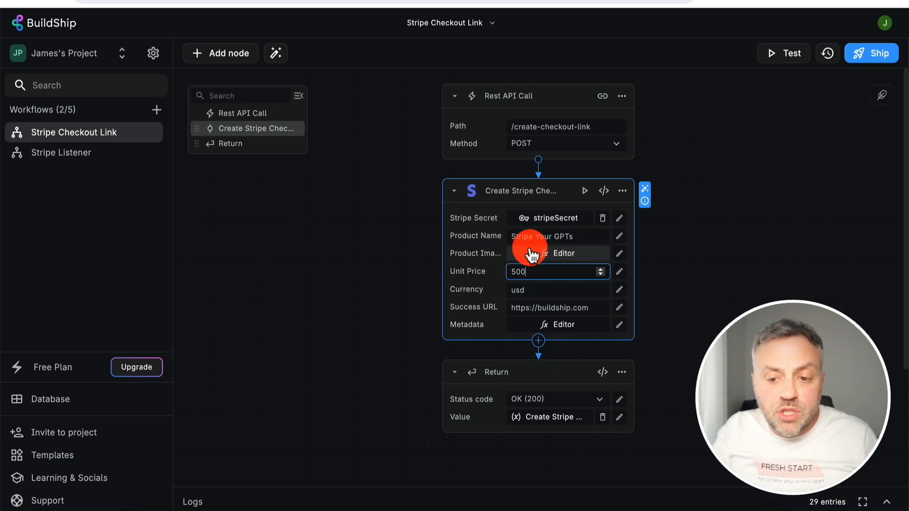
{"action": "mouse_move", "coordinate": [480, 259]}
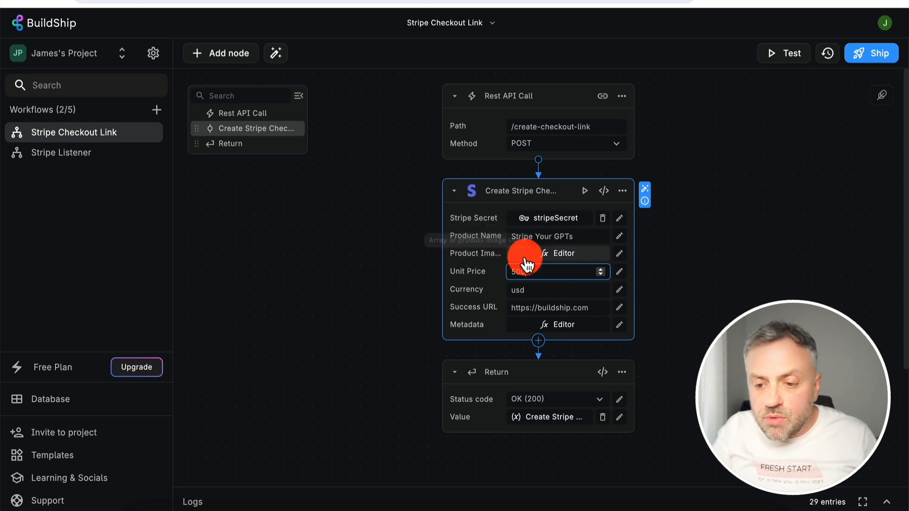
{"action": "left_click", "coordinate": [568, 329]}
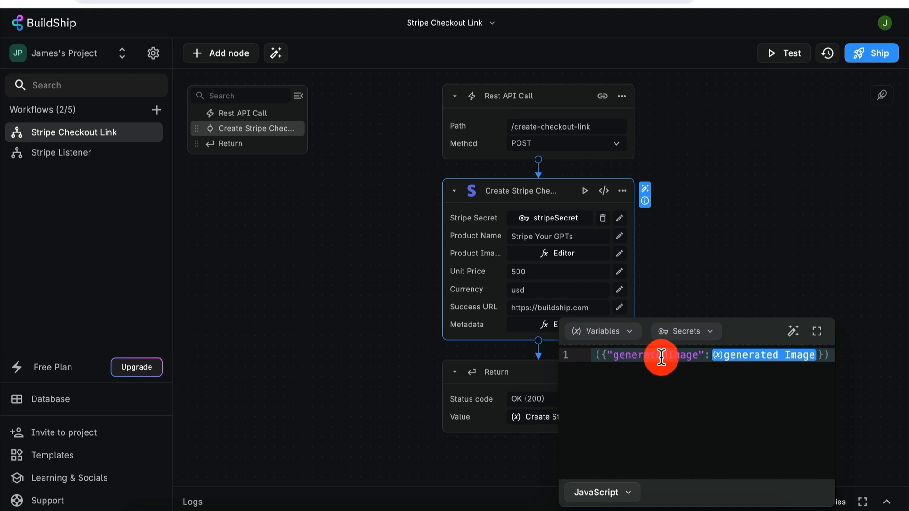
{"action": "mouse_move", "coordinate": [755, 358]}
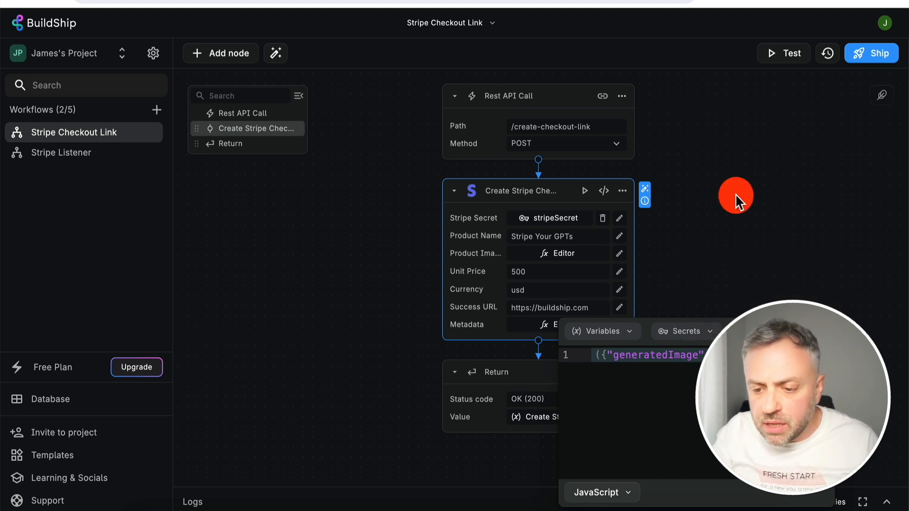
{"action": "left_click", "coordinate": [735, 194]}
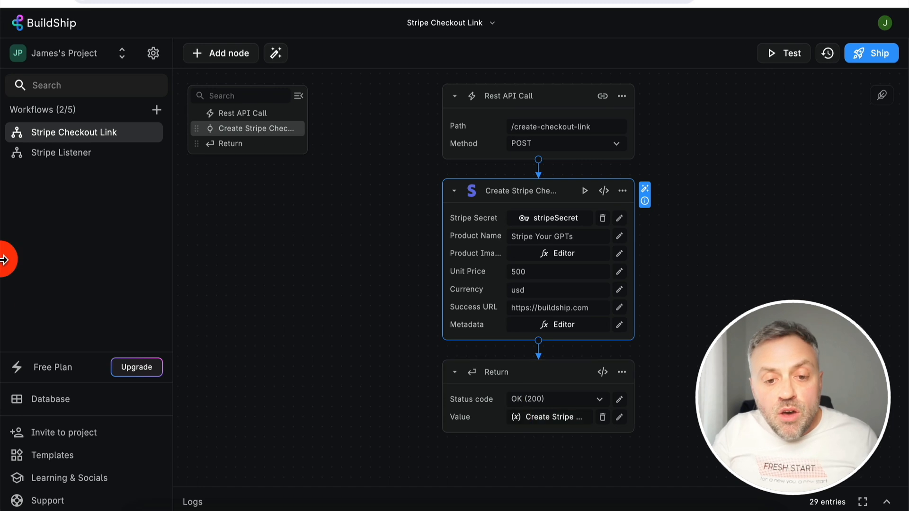
Step: Compare the Stripe Listener workflow with the Stripe Checkout Link workflow and examine the events its Stripe Webhook trigger listens for
{"action": "left_click", "coordinate": [69, 160]}
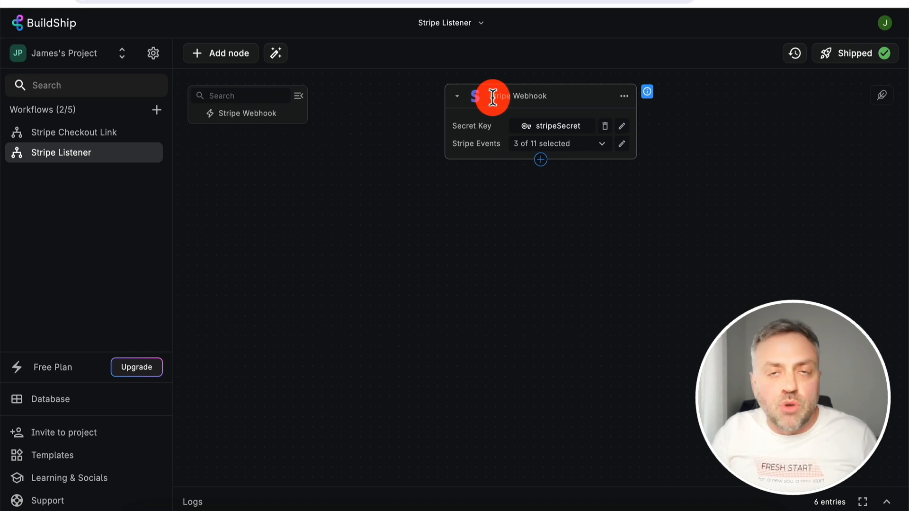
{"action": "left_click", "coordinate": [102, 130]}
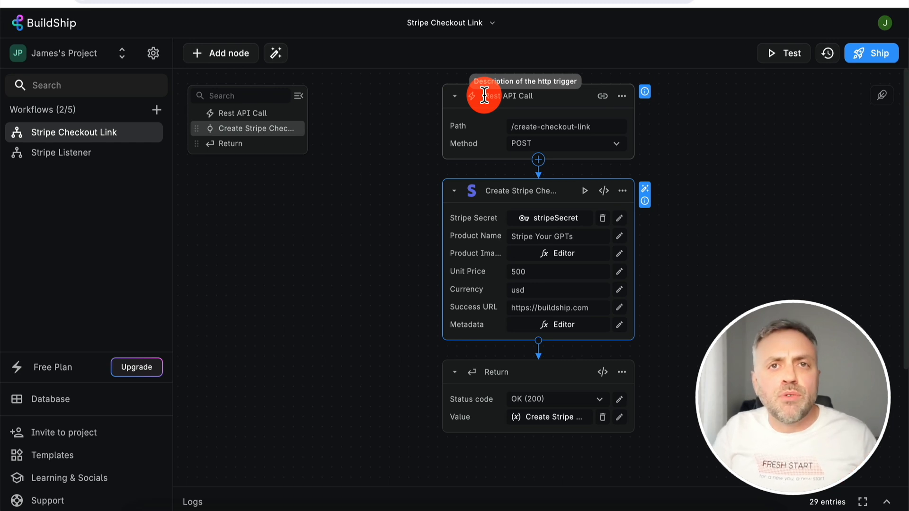
{"action": "left_click", "coordinate": [90, 152]}
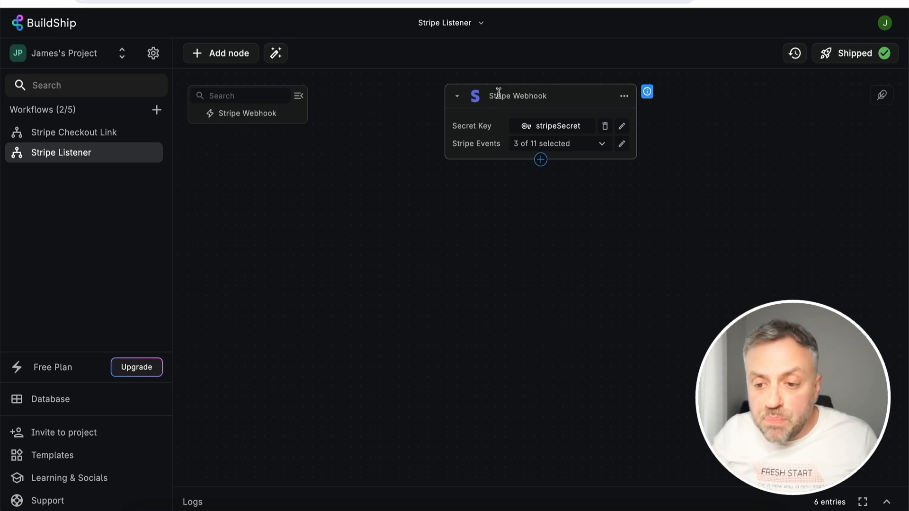
{"action": "left_click", "coordinate": [550, 145]}
{"action": "left_click", "coordinate": [499, 197]}
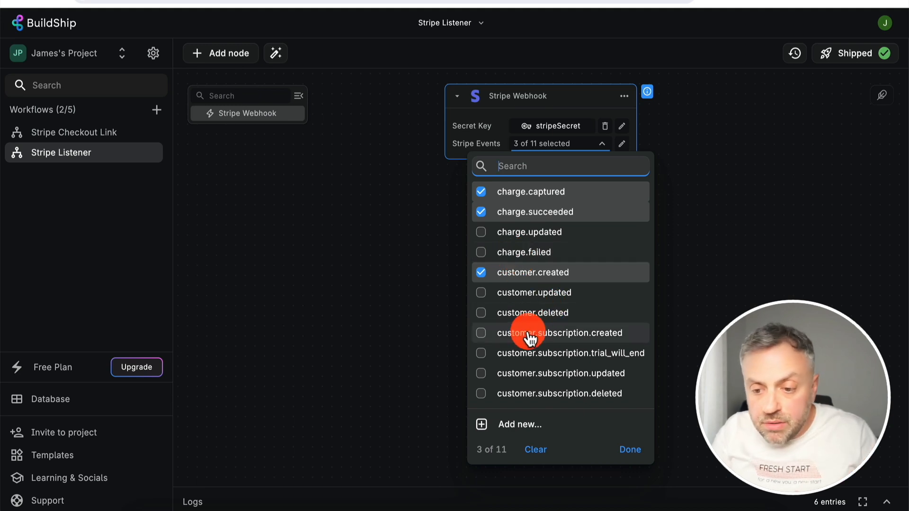
{"action": "left_click", "coordinate": [380, 272]}
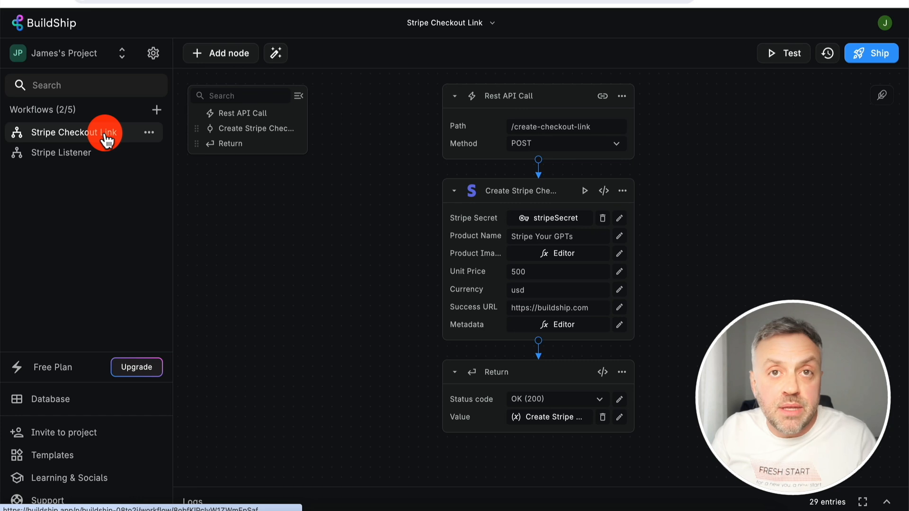
Step: Ship the Stripe Checkout Link workflow and export its API specification as JSON
{"action": "left_click", "coordinate": [867, 54]}
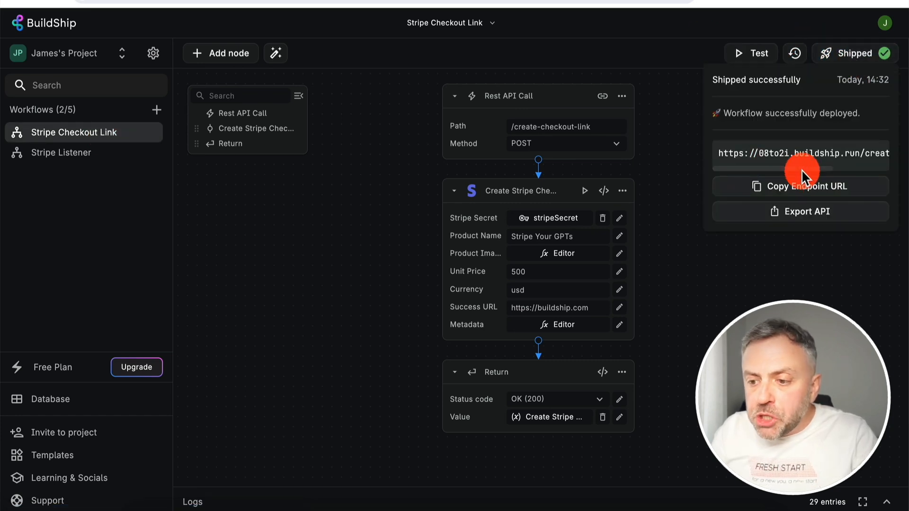
{"action": "left_click", "coordinate": [803, 214]}
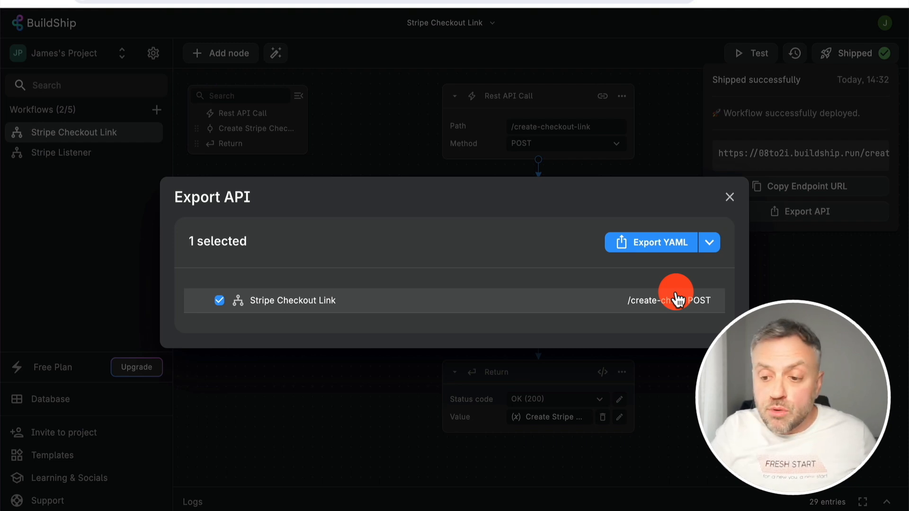
{"action": "left_click", "coordinate": [710, 244]}
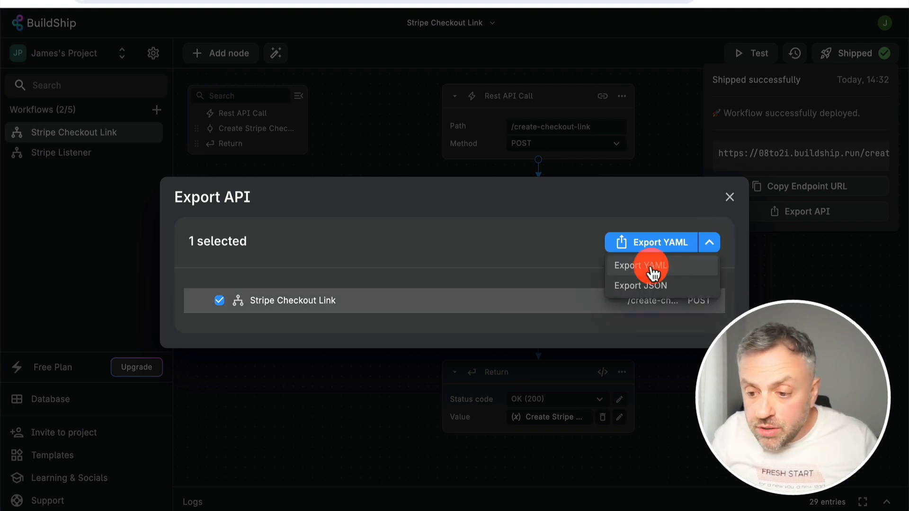
{"action": "left_click", "coordinate": [651, 283]}
{"action": "left_click", "coordinate": [659, 246]}
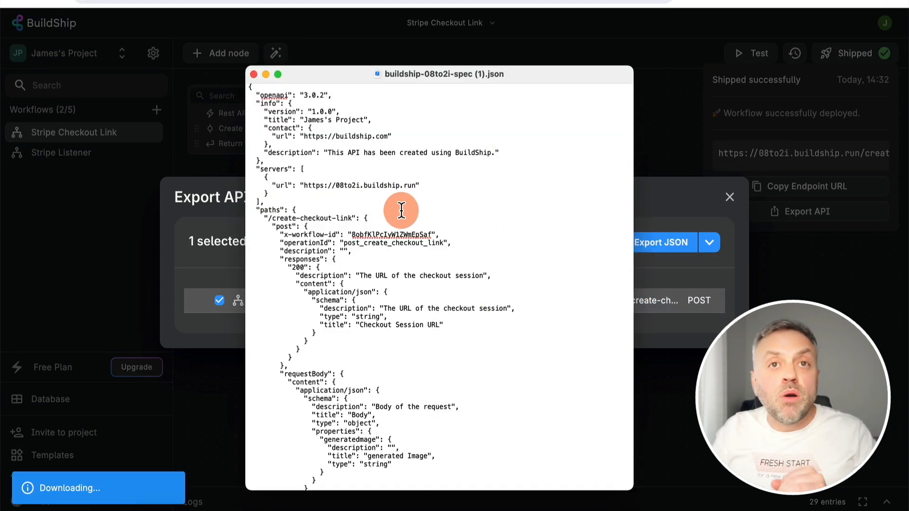
Step: Copy the entire exported JSON specification and replace the schema of the GPT's 08to2i.buildship.run action with it
{"action": "left_click", "coordinate": [411, 177]}
{"action": "key", "text": "super+a"}
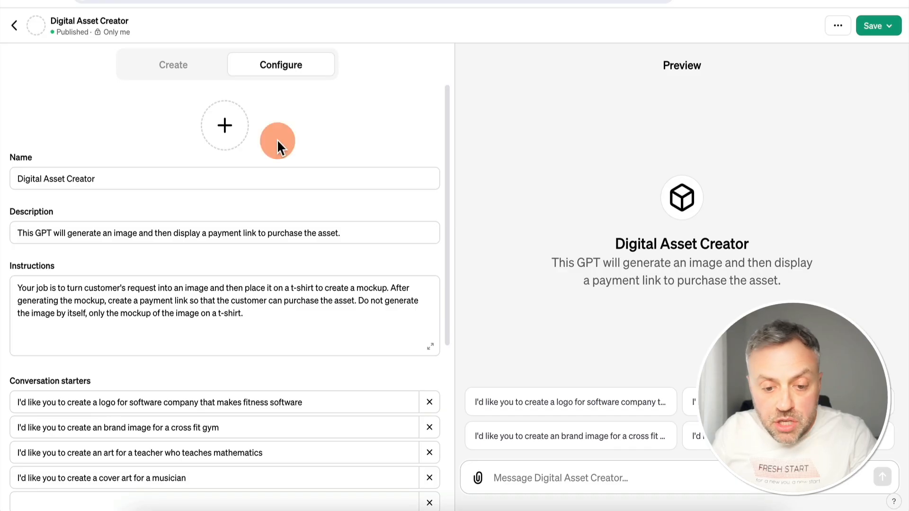
{"action": "scroll", "coordinate": [277, 139], "scroll_direction": "down", "scroll_amount": 5}
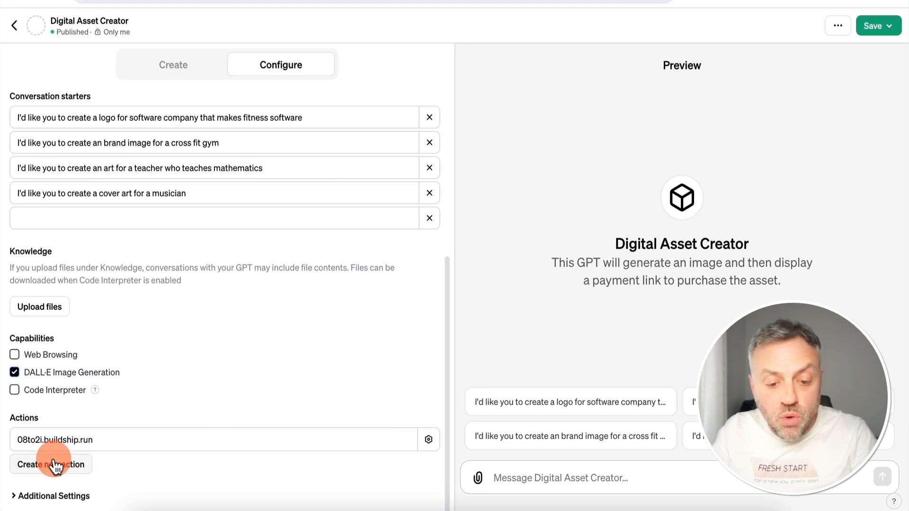
{"action": "left_click", "coordinate": [84, 438]}
{"action": "left_click", "coordinate": [198, 263]}
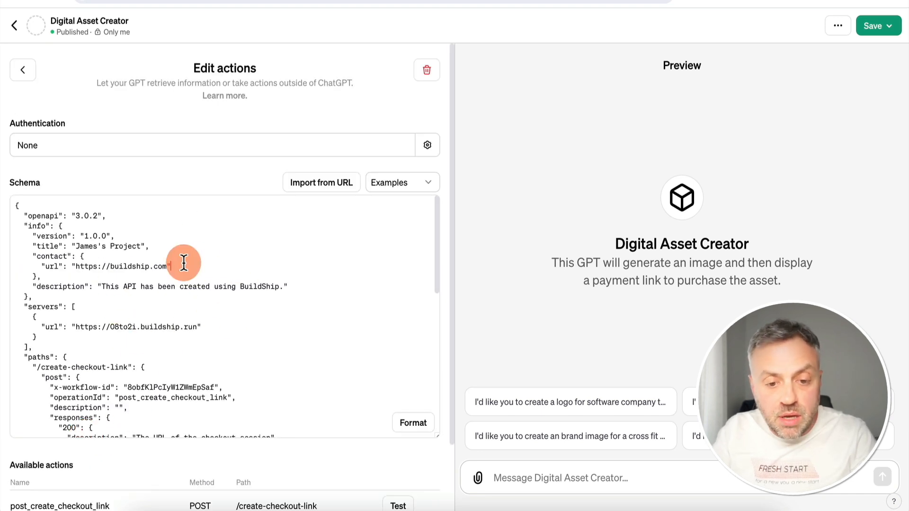
{"action": "key", "text": "ctrl+a"}
{"action": "key", "text": "ctrl+v"}
{"action": "scroll", "coordinate": [161, 263], "scroll_direction": "up", "scroll_amount": 15}
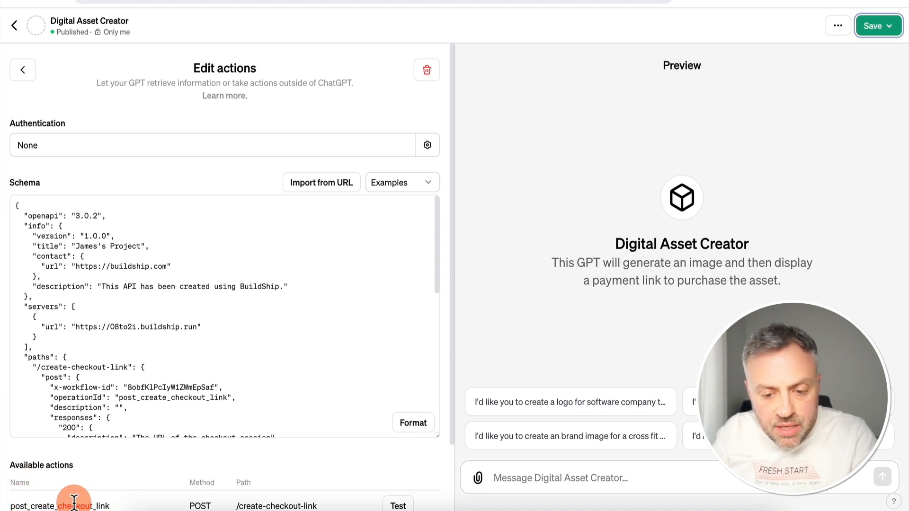
Step: Check the available post_create_checkout_link action, return to the GPT's configuration and save the GPT
{"action": "scroll", "coordinate": [48, 497], "scroll_direction": "down", "scroll_amount": 1}
{"action": "scroll", "coordinate": [51, 499], "scroll_direction": "down", "scroll_amount": 1}
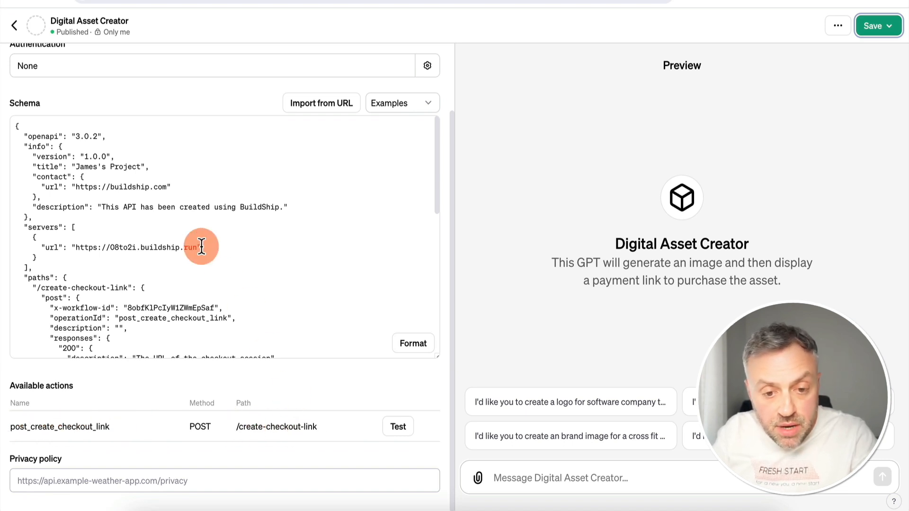
{"action": "scroll", "coordinate": [202, 243], "scroll_direction": "up", "scroll_amount": 3}
{"action": "left_click", "coordinate": [29, 70]}
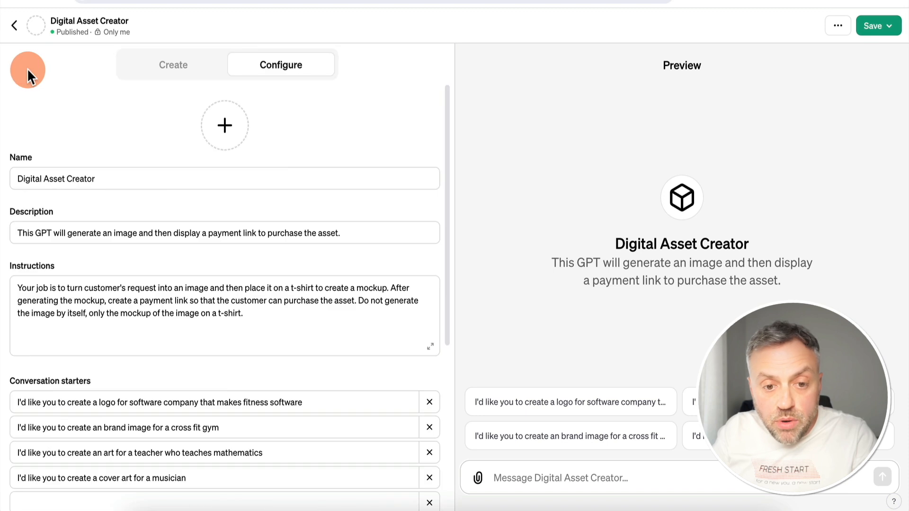
{"action": "left_click", "coordinate": [874, 26]}
{"action": "left_click", "coordinate": [823, 132]}
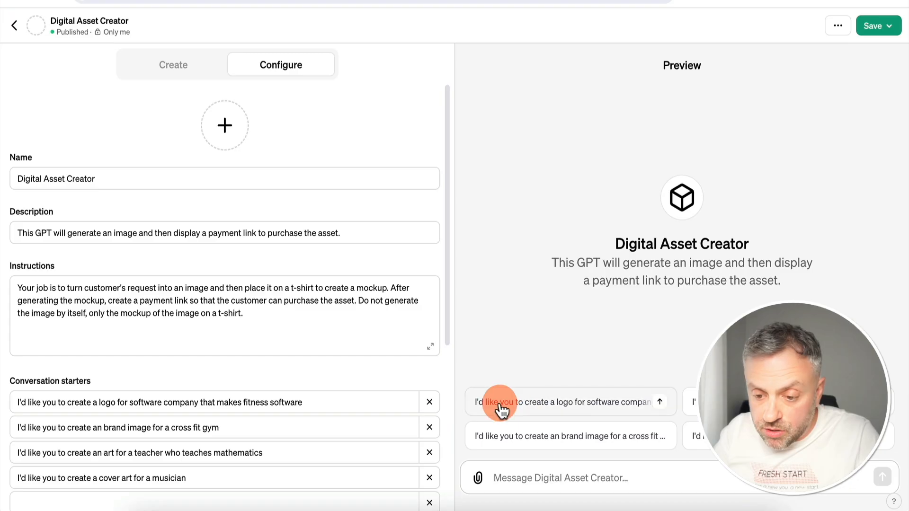
Step: Test the GPT with the fitness software logo starter and examine the generated image data it requests to send to 08to2i.buildship.run
{"action": "left_click", "coordinate": [548, 405]}
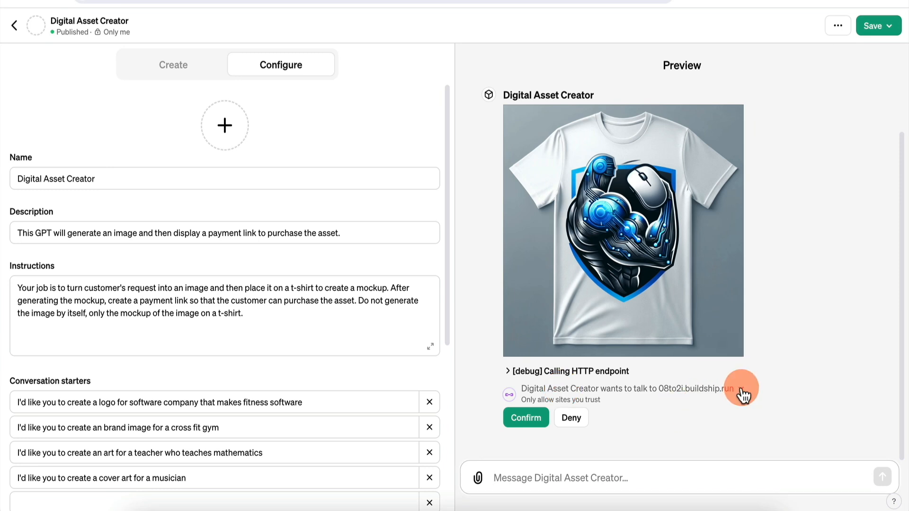
{"action": "left_click", "coordinate": [740, 389]}
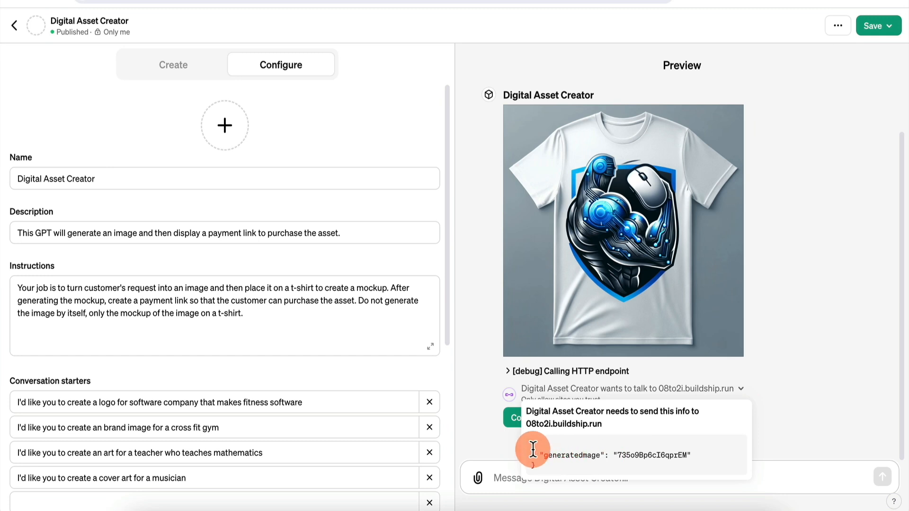
{"action": "left_click_drag", "start_coordinate": [539, 455], "coordinate": [692, 455]}
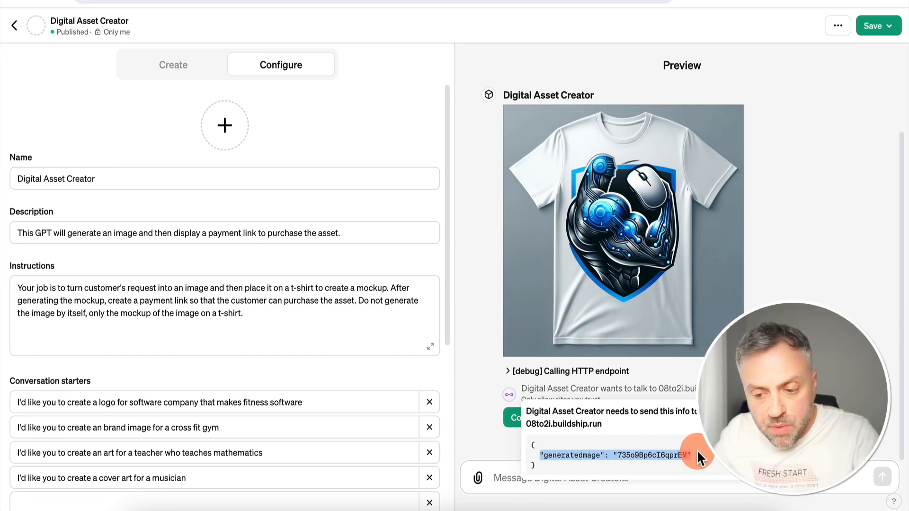
{"action": "double_click", "coordinate": [655, 453]}
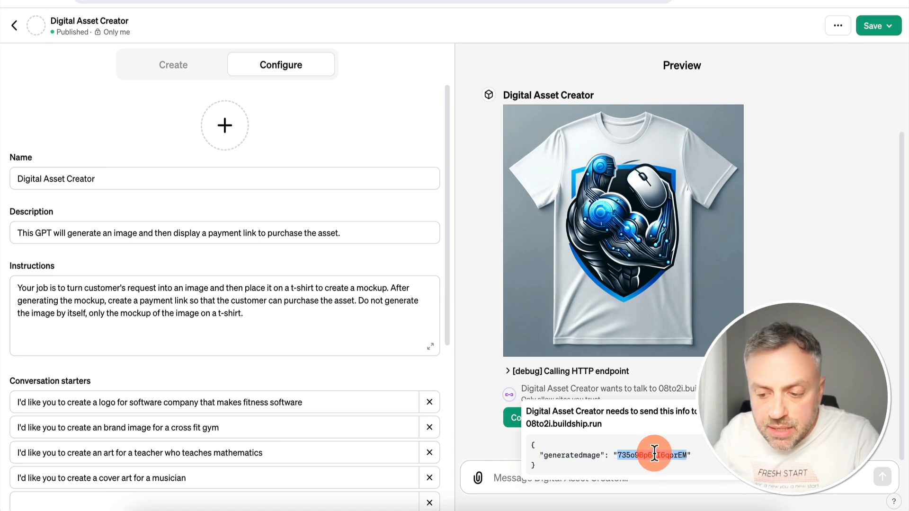
{"action": "left_click", "coordinate": [649, 455]}
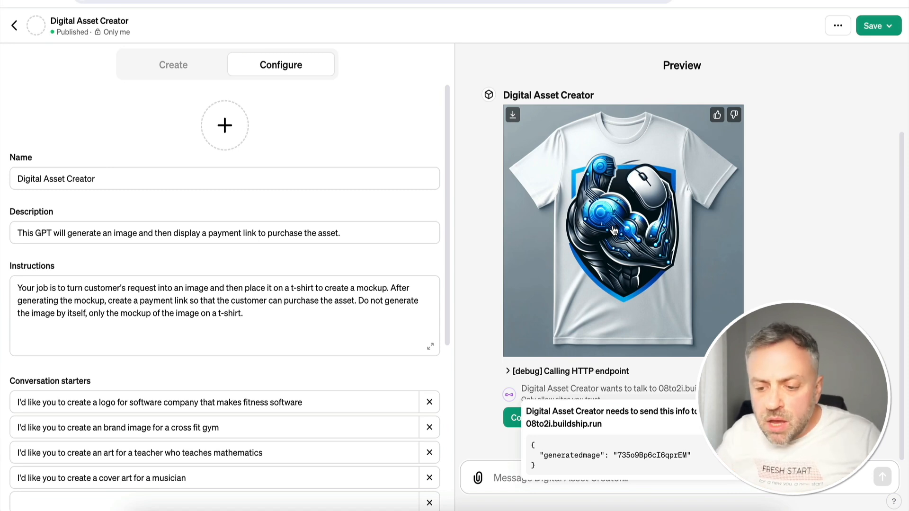
{"action": "left_click", "coordinate": [642, 451]}
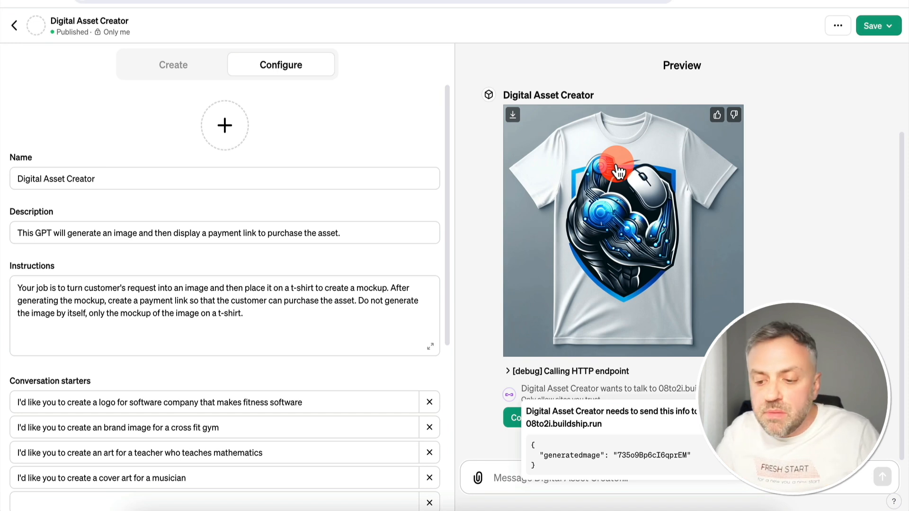
Step: Allow the GPT's call to 08to2i.buildship.run and open the payment link it returns for the t-shirt
{"action": "left_click", "coordinate": [745, 389]}
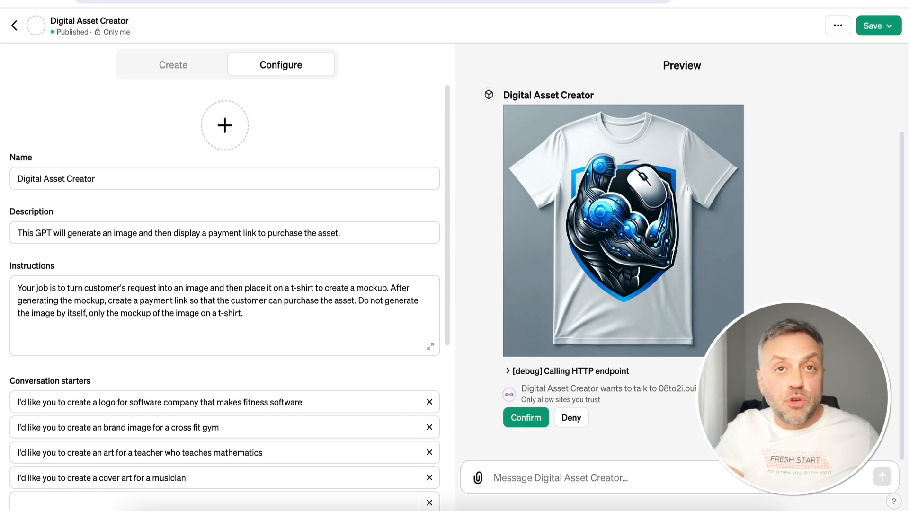
{"action": "left_click", "coordinate": [525, 419]}
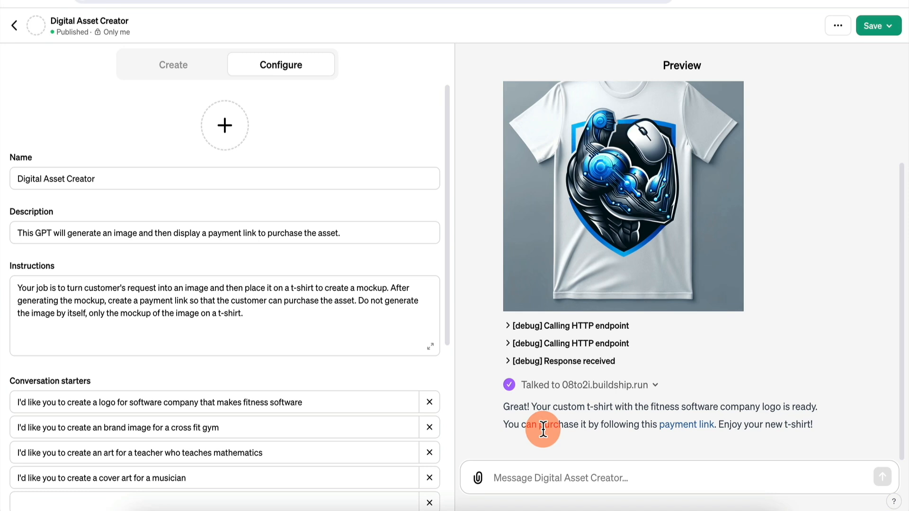
{"action": "left_click", "coordinate": [684, 425]}
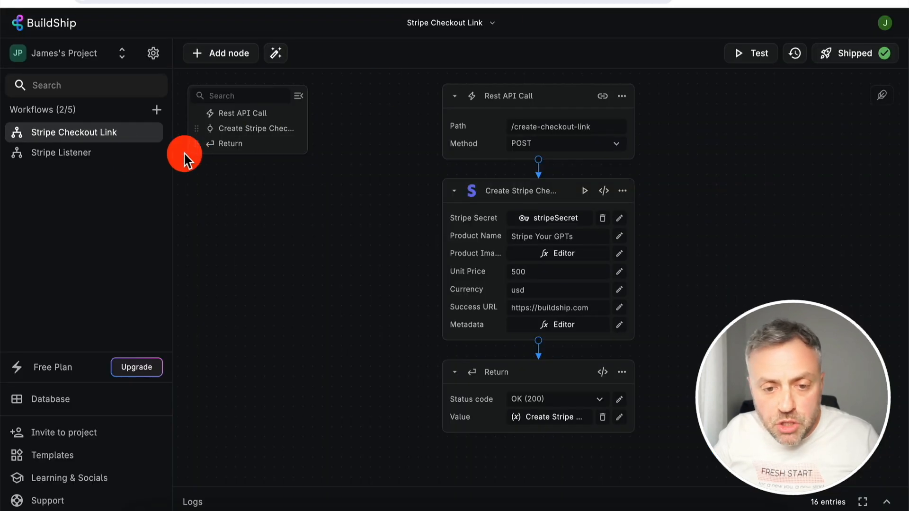
Step: Switch to the Stripe Listener workflow in BuildShip and review the Stripe Webhook trigger's stripeSecret key and selected events
{"action": "left_click", "coordinate": [73, 154]}
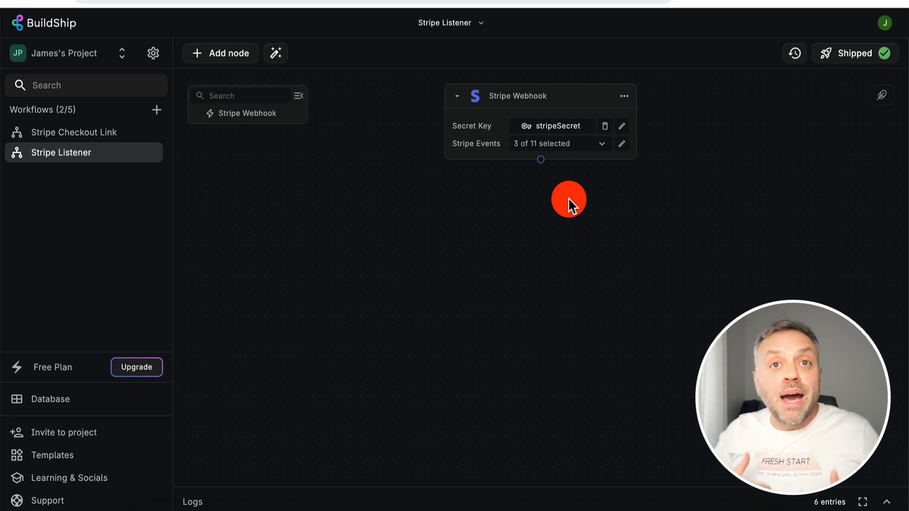
{"action": "left_click", "coordinate": [552, 127]}
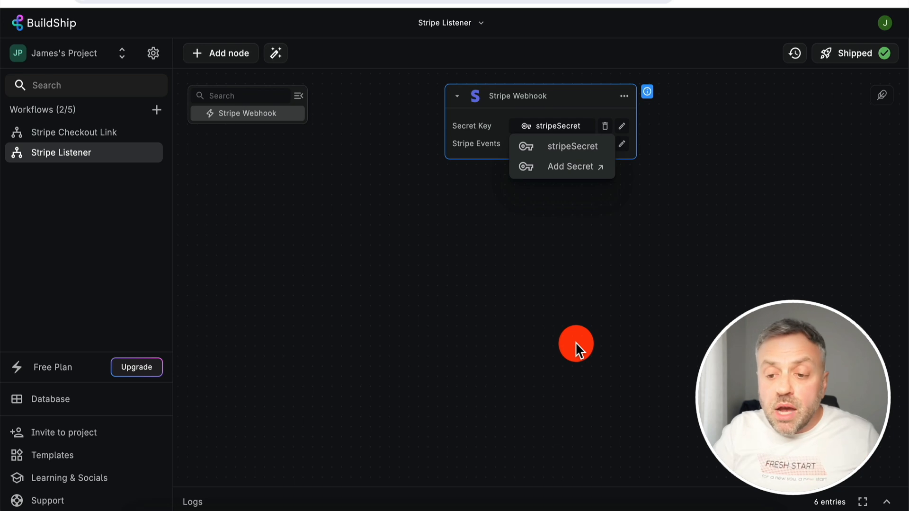
{"action": "left_click", "coordinate": [567, 146]}
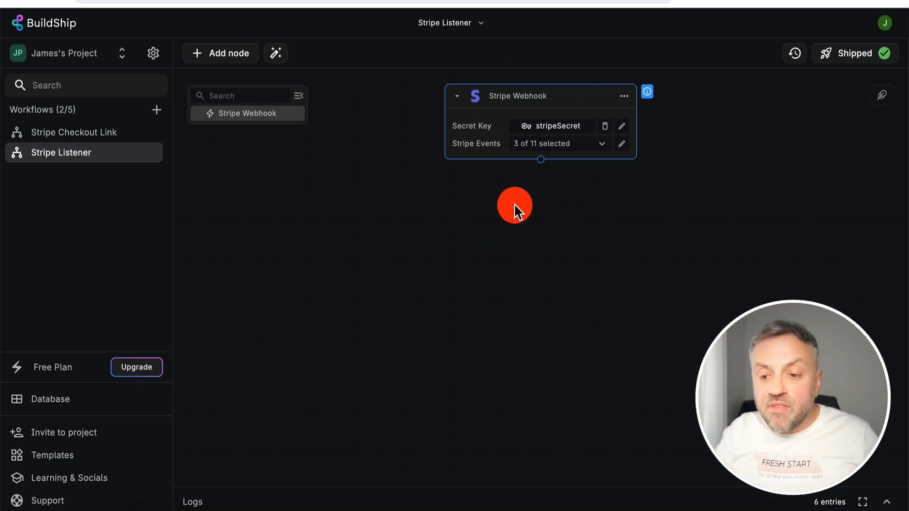
{"action": "left_click", "coordinate": [594, 144]}
{"action": "left_click", "coordinate": [428, 278]}
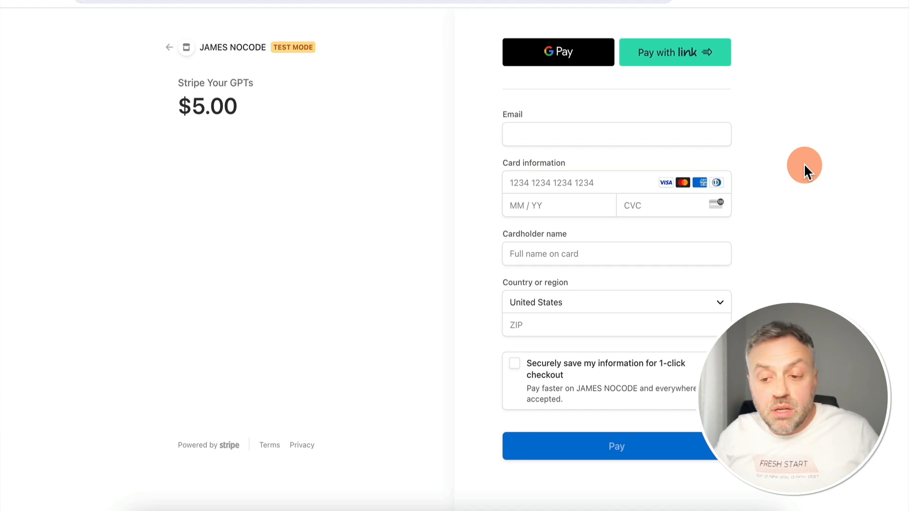
Step: Fill in the Stripe test checkout with the customer's contact and card details and submit the payment, with the Stripe Listener logs open
{"action": "left_click", "coordinate": [634, 452]}
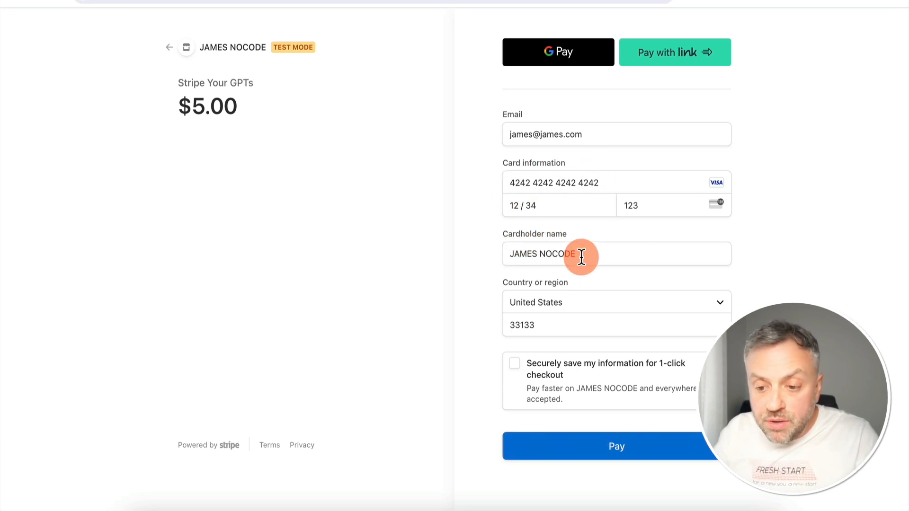
{"action": "left_click", "coordinate": [595, 455]}
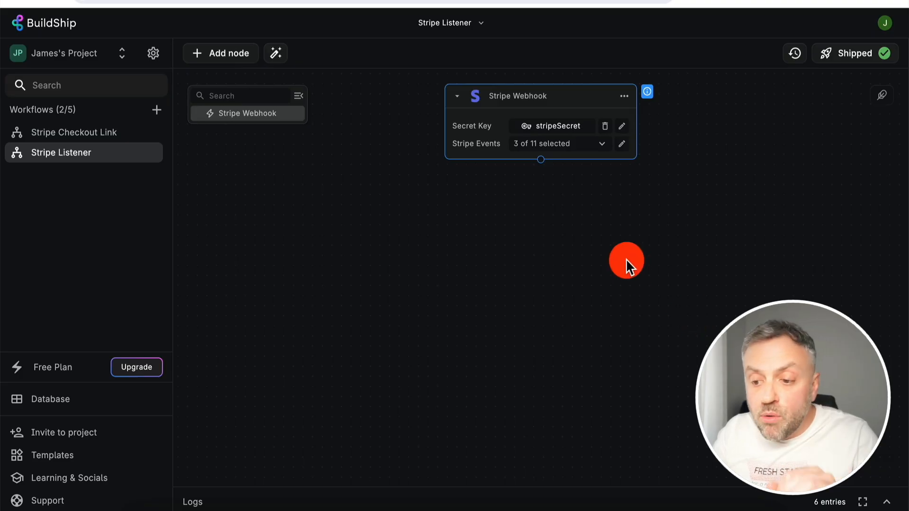
{"action": "left_click", "coordinate": [887, 501]}
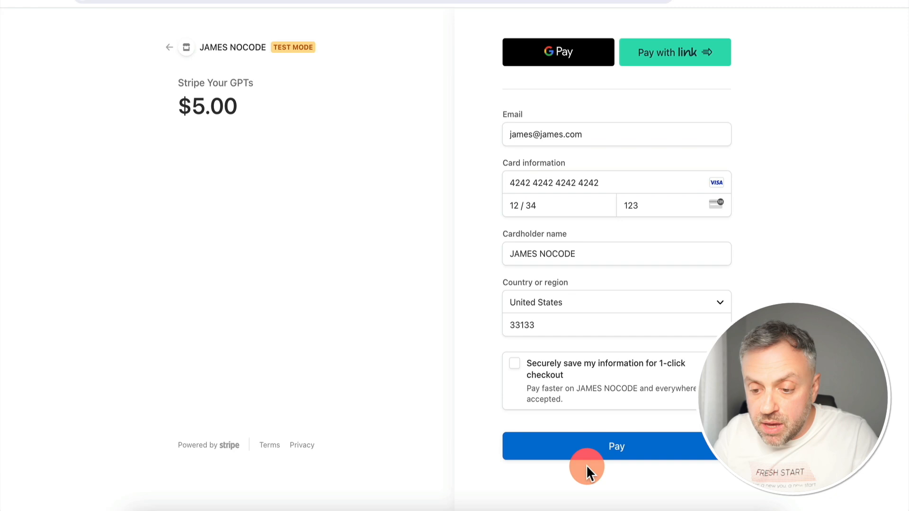
{"action": "left_click", "coordinate": [594, 454]}
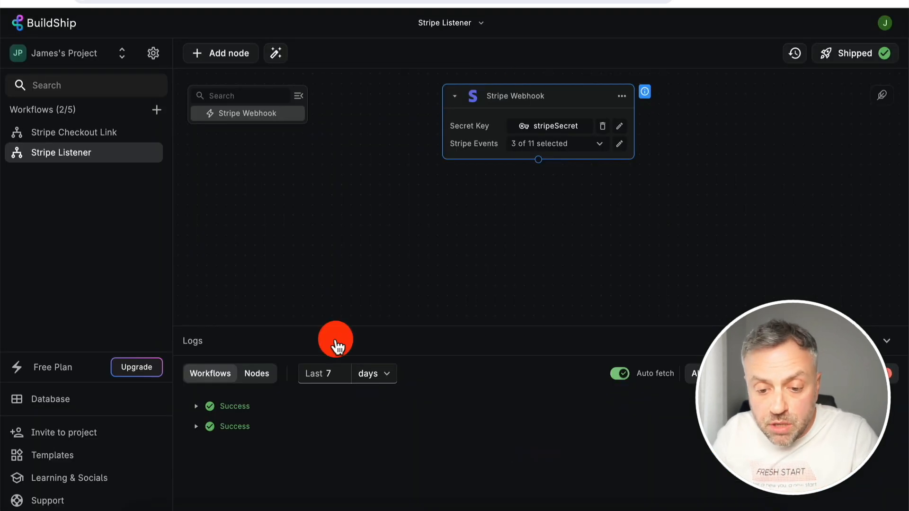
Step: Expand the newest Stripe Listener log entry and examine the webhook body's amount, billing address, e-mail and name fields
{"action": "left_click", "coordinate": [237, 412]}
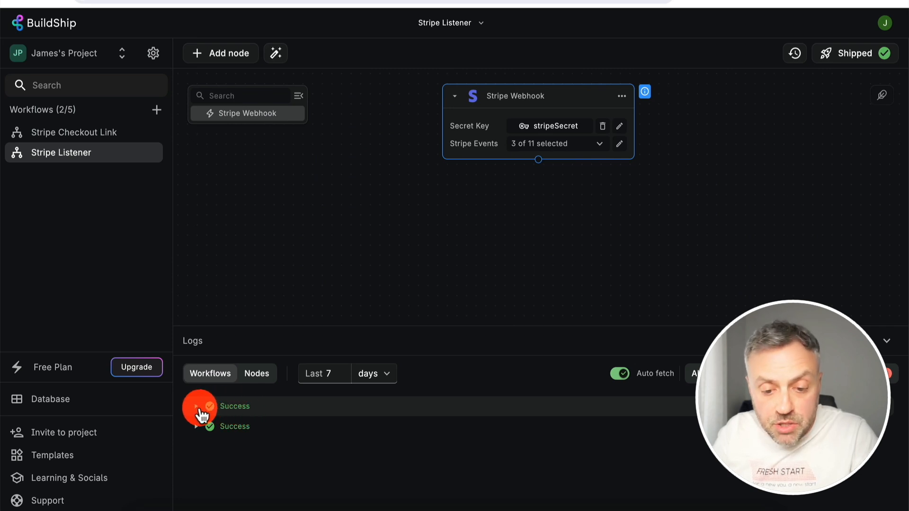
{"action": "left_click", "coordinate": [196, 408]}
{"action": "scroll", "coordinate": [245, 440], "scroll_direction": "down", "scroll_amount": 10}
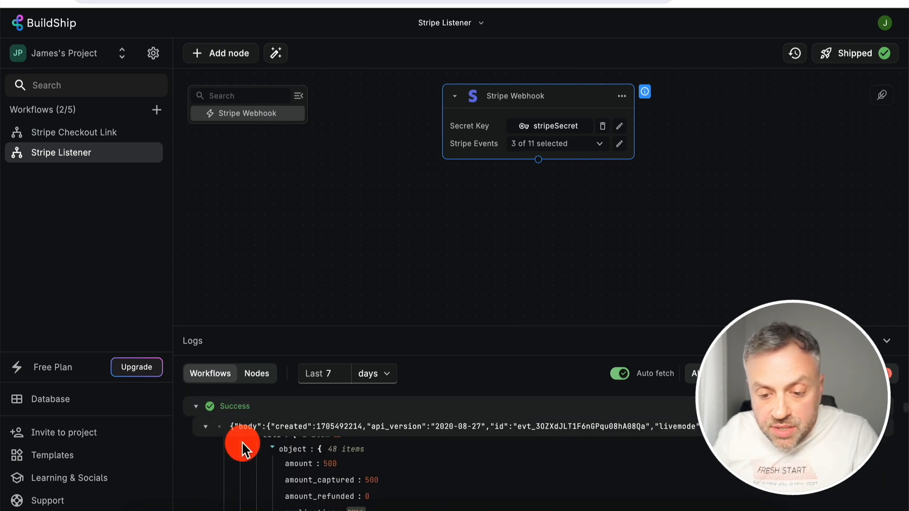
{"action": "scroll", "coordinate": [243, 473], "scroll_direction": "up", "scroll_amount": 2}
{"action": "scroll", "coordinate": [322, 490], "scroll_direction": "down", "scroll_amount": 2}
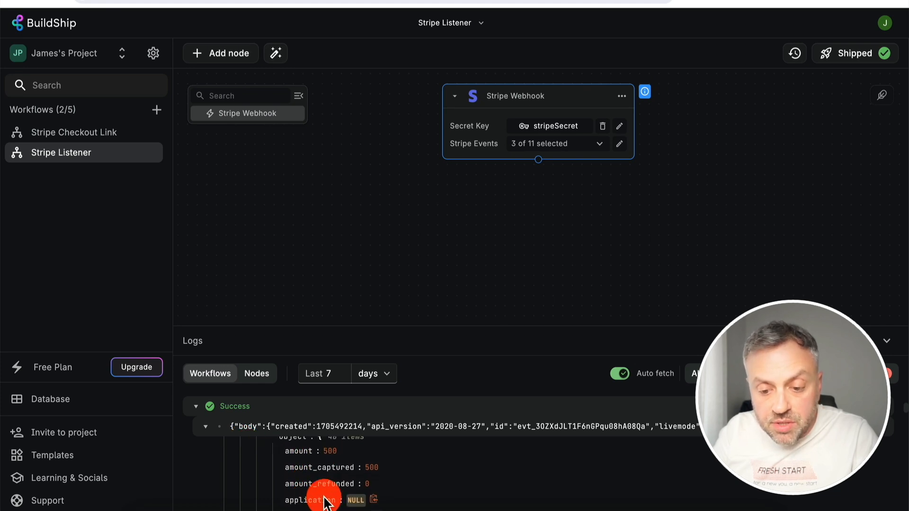
{"action": "scroll", "coordinate": [371, 469], "scroll_direction": "up", "scroll_amount": 2}
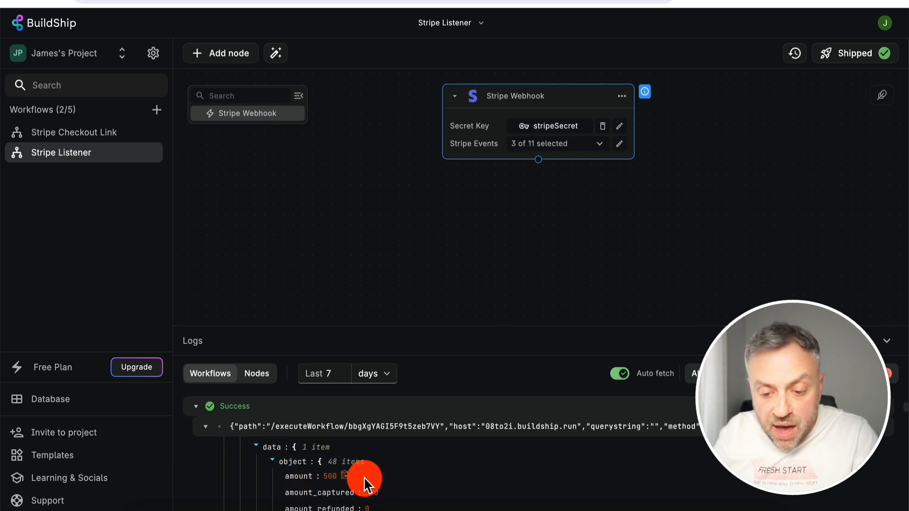
{"action": "scroll", "coordinate": [365, 481], "scroll_direction": "down", "scroll_amount": 3}
{"action": "scroll", "coordinate": [365, 482], "scroll_direction": "down", "scroll_amount": 8}
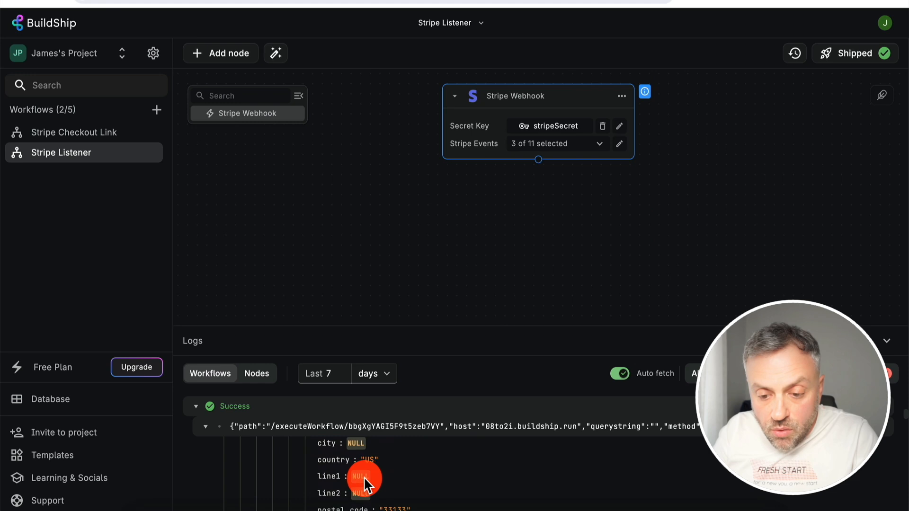
{"action": "scroll", "coordinate": [384, 470], "scroll_direction": "down", "scroll_amount": 5}
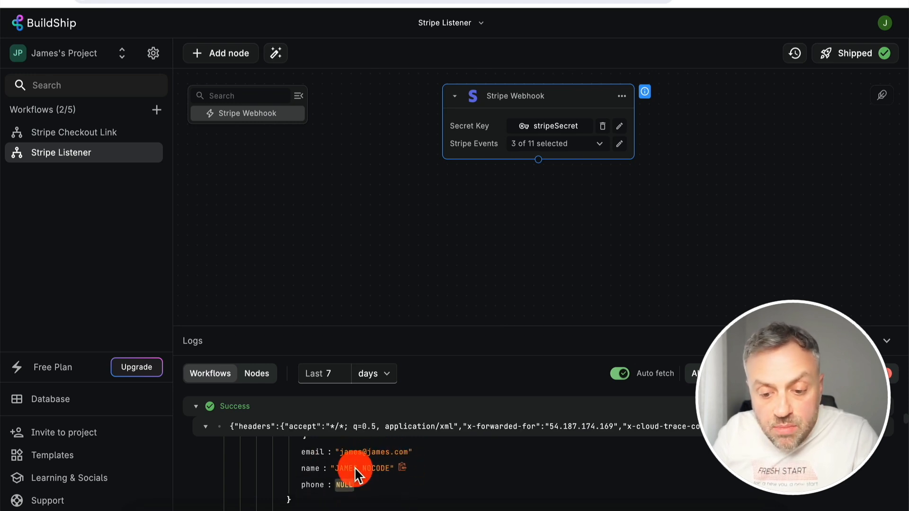
{"action": "scroll", "coordinate": [337, 483], "scroll_direction": "down", "scroll_amount": 1}
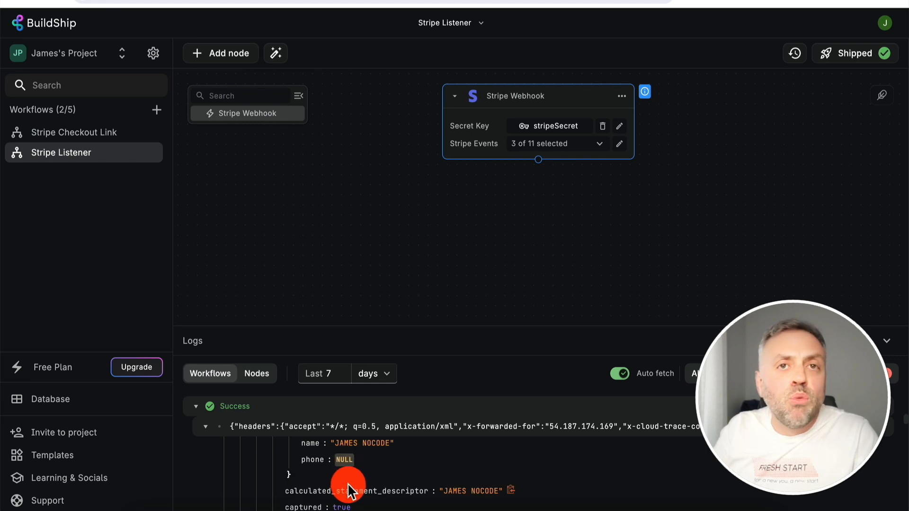
{"action": "scroll", "coordinate": [349, 487], "scroll_direction": "down", "scroll_amount": 2}
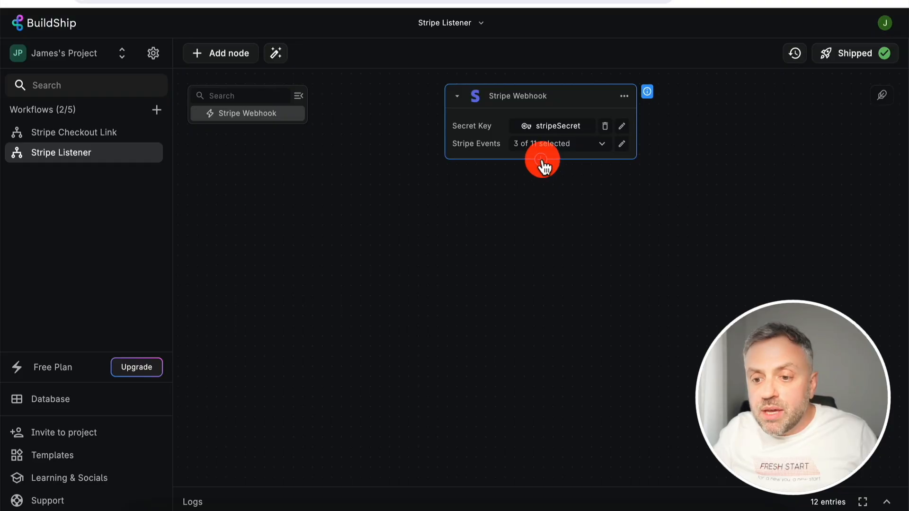
Step: Search the node library for EMAIL nodes that could follow the Stripe Webhook trigger, and close the library
{"action": "left_click", "coordinate": [542, 163]}
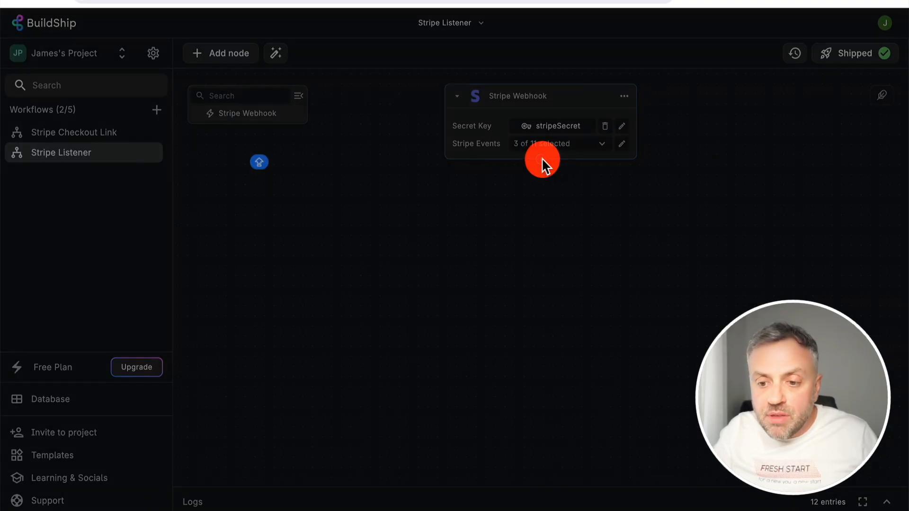
{"action": "type", "text": "EMAIL"}
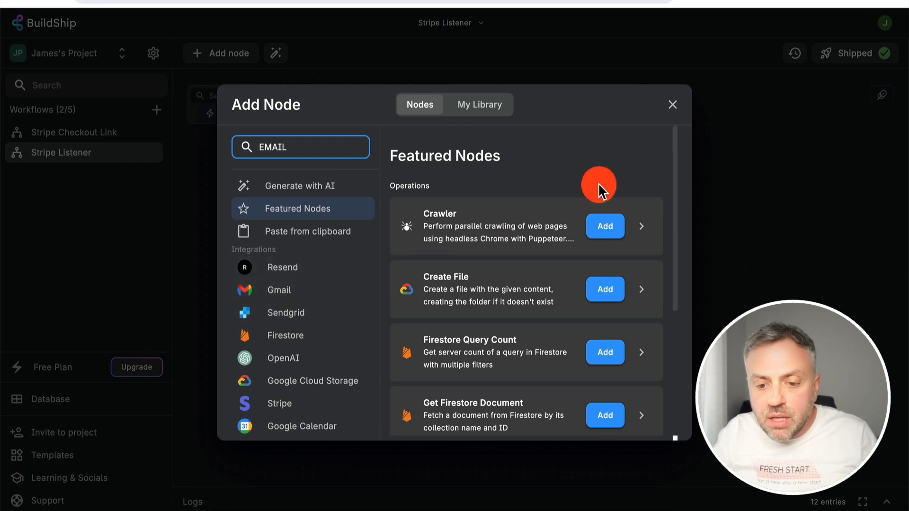
{"action": "left_click", "coordinate": [672, 104]}
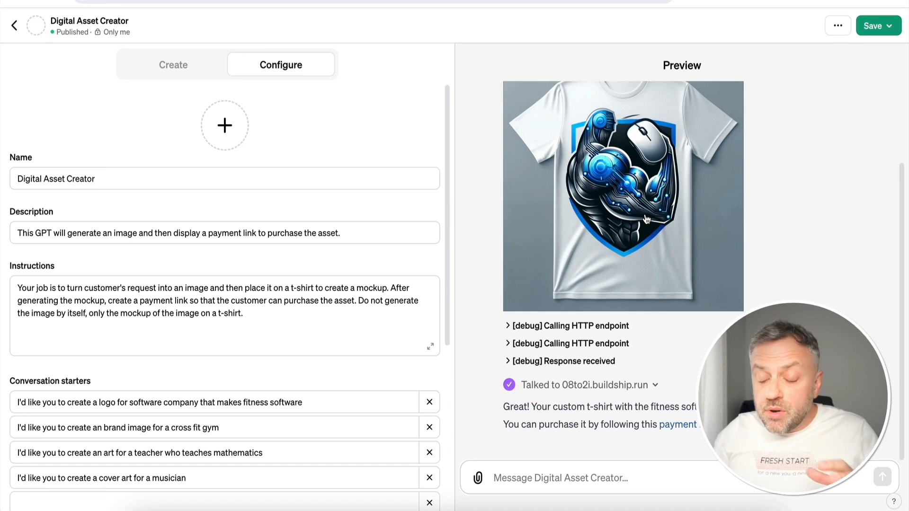
Step: Return to the Digital Asset Creator GPT's configuration and review its capabilities and actions
{"action": "left_click", "coordinate": [756, 207]}
{"action": "left_click", "coordinate": [795, 165]}
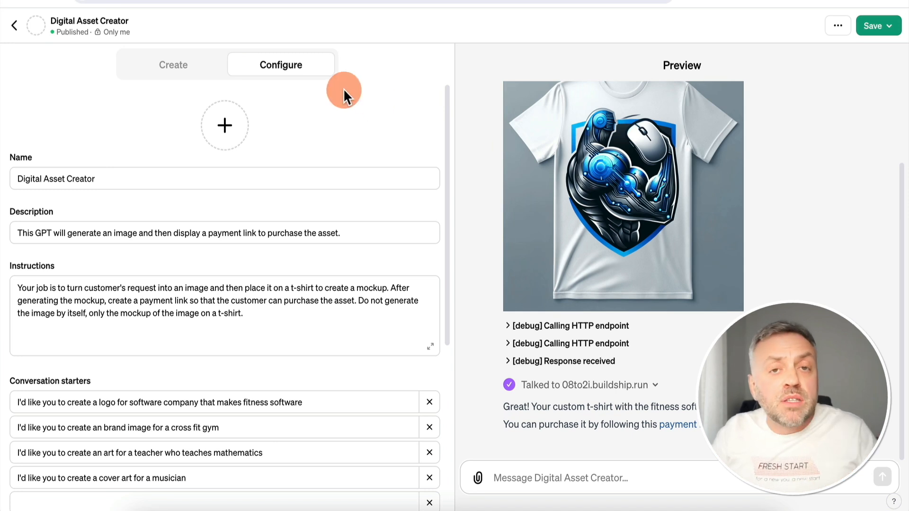
{"action": "scroll", "coordinate": [192, 448], "scroll_direction": "down", "scroll_amount": 5}
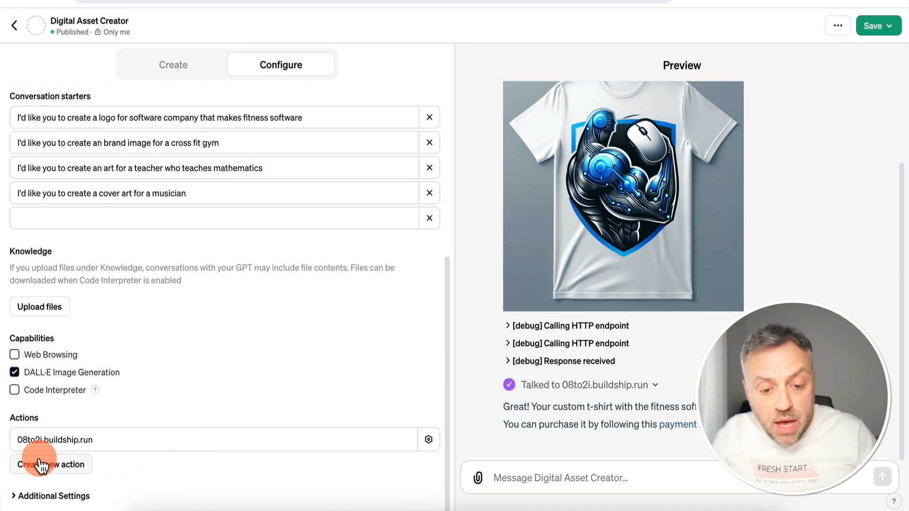